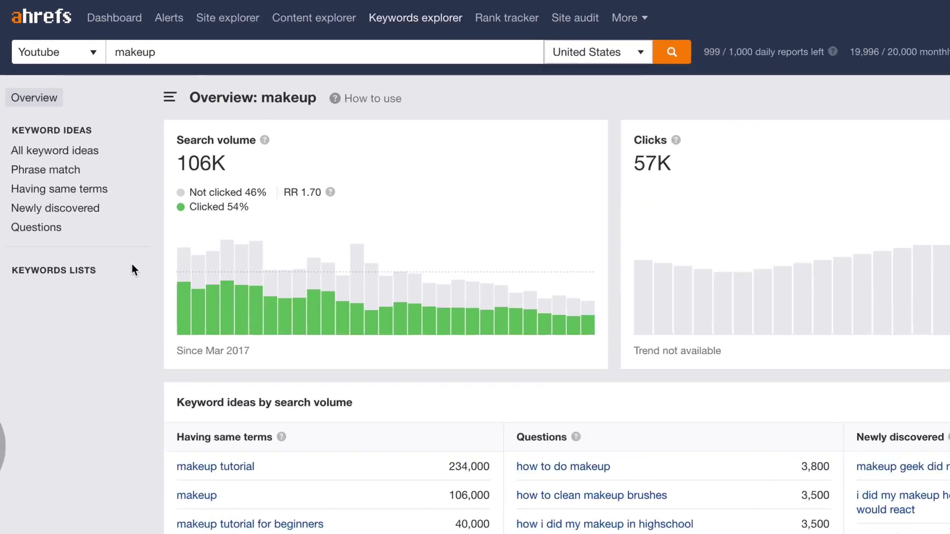
# - Open the Phrase match keyword ideas for 'makeup' on YouTube
pyautogui.click(36, 106)
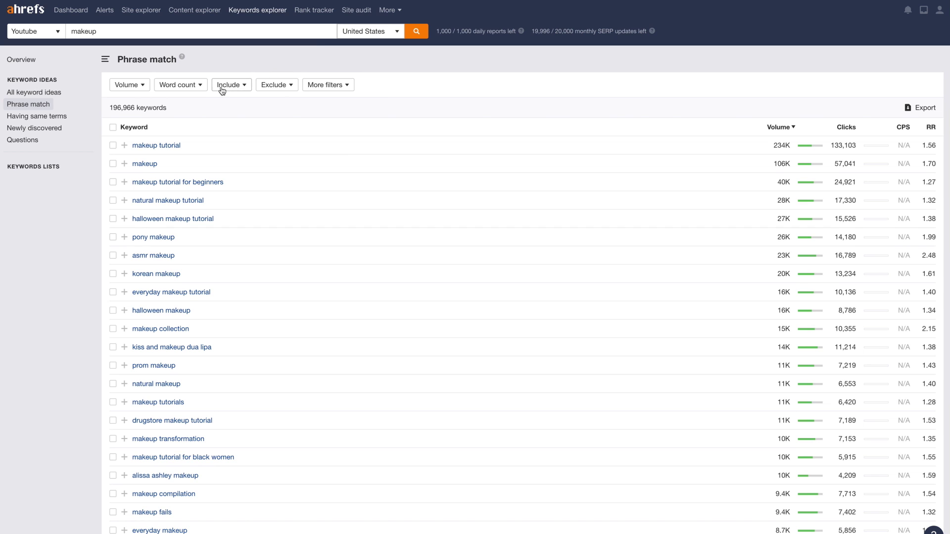
# - Filter keywords to include 'tutorial' or 'tutorials' (Any word), then select 'eye makeup tutorial'
pyautogui.click(222, 91)
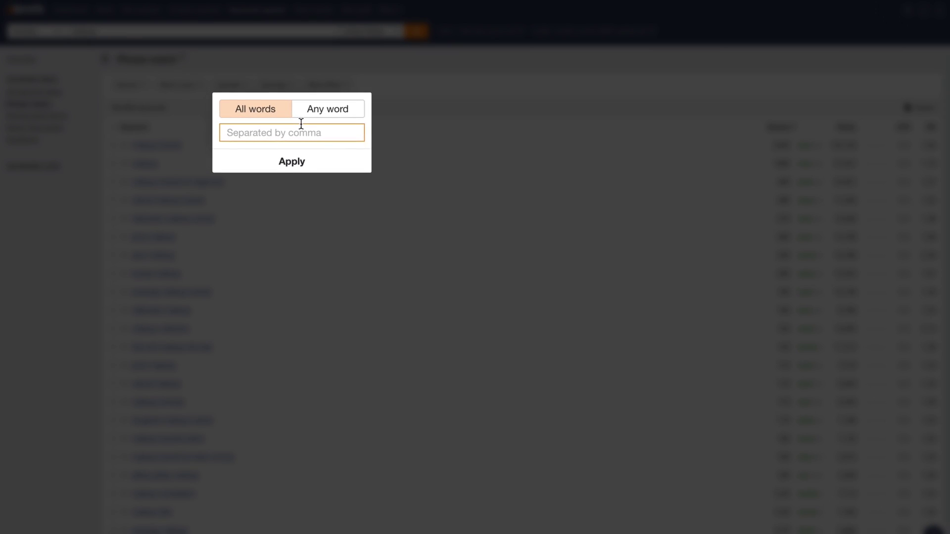
pyautogui.write('tutorial, tutorials')
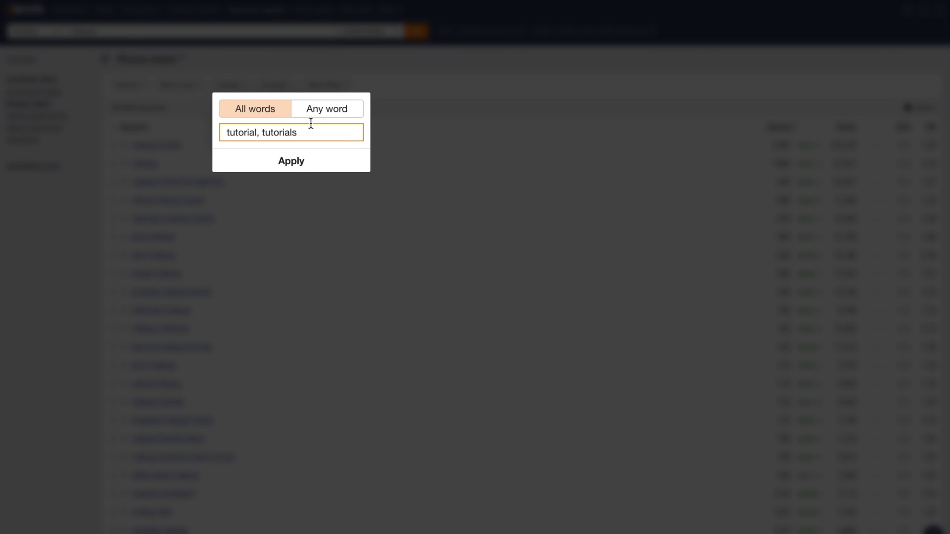
pyautogui.click(324, 106)
pyautogui.click(291, 161)
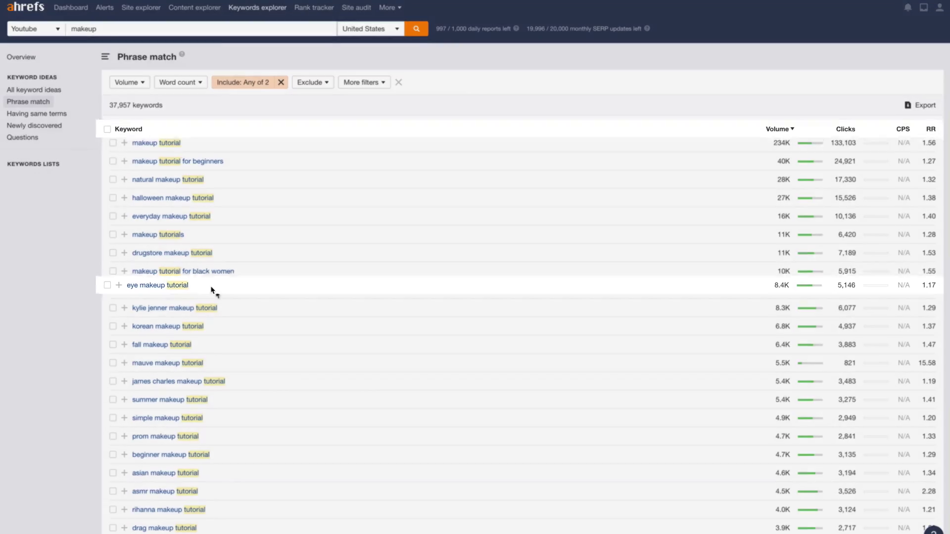
pyautogui.moveTo(221, 294); pyautogui.dragTo(133, 295)
pyautogui.hotkey('ctrl', 'c')
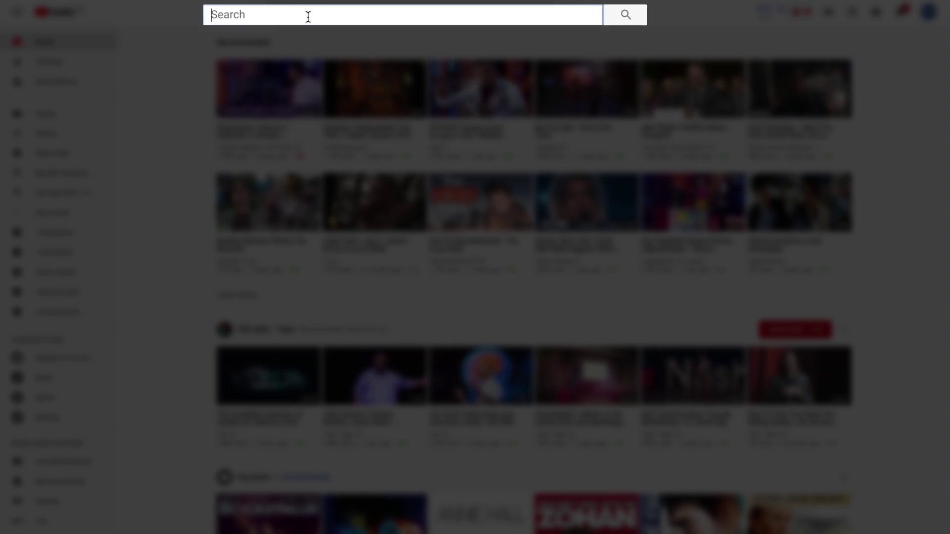
# - Search YouTube for 'eye makeup tutorial'
pyautogui.click(308, 15)
pyautogui.hotkey('ctrl', 'v')
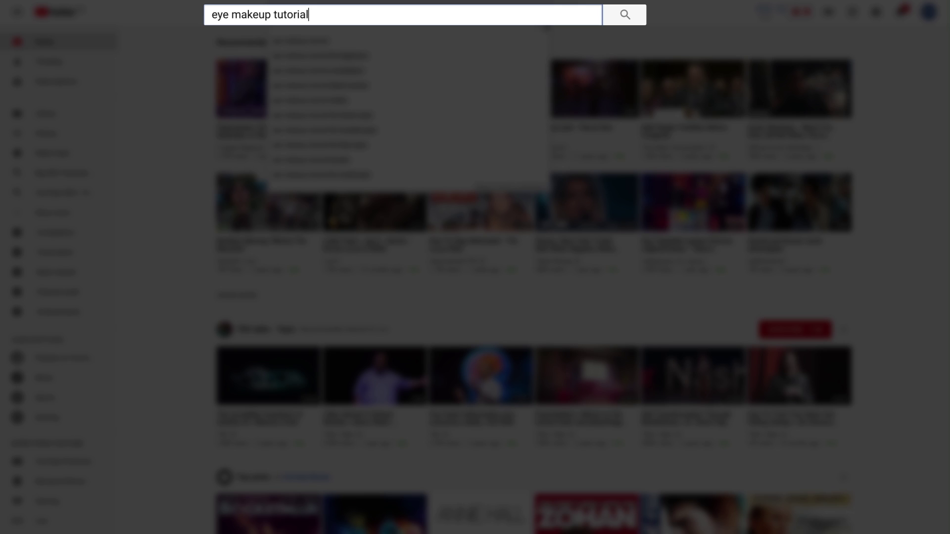
pyautogui.click(627, 18)
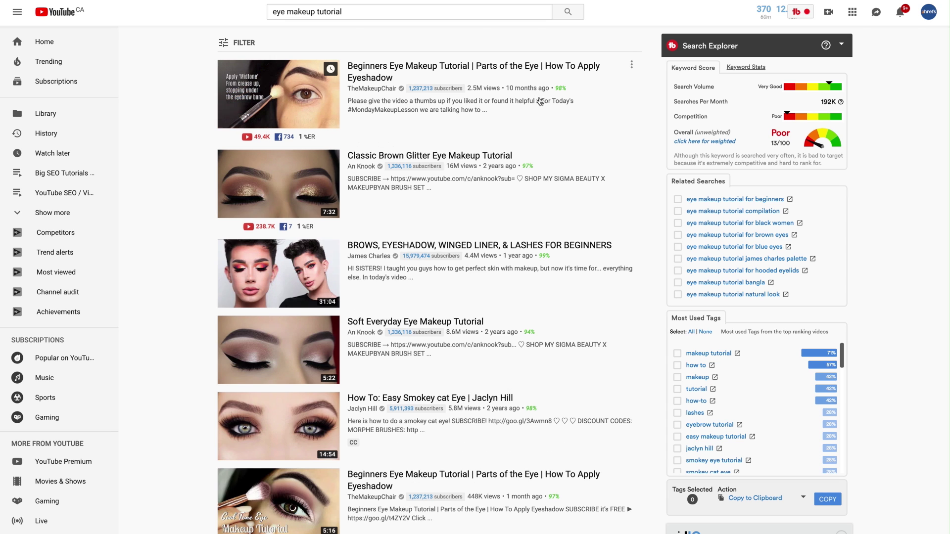
pyautogui.scroll(-5, 544, 164)
pyautogui.scroll(1, 544, 163)
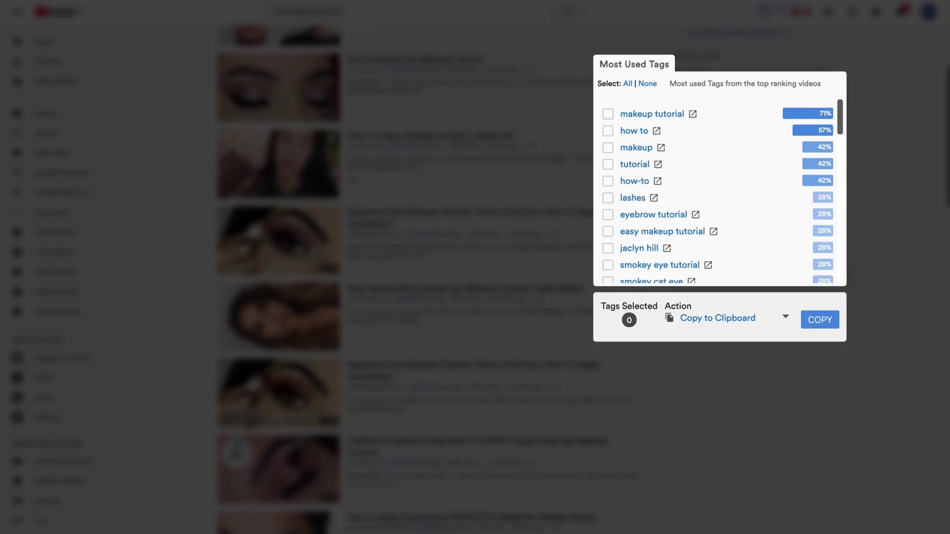
# - Copy all 139 vidIQ most-used tags and paste them into the Keywords Explorer box
pyautogui.click(627, 85)
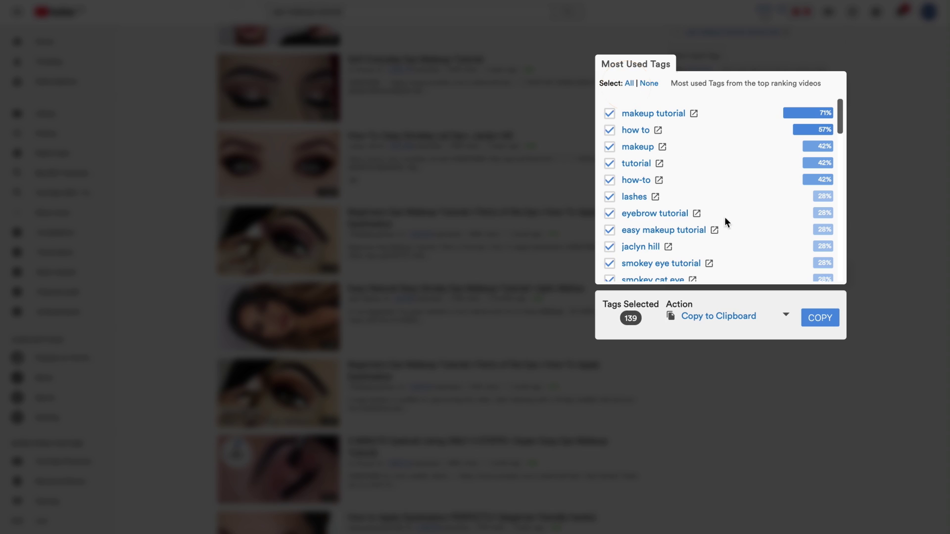
pyautogui.click(830, 322)
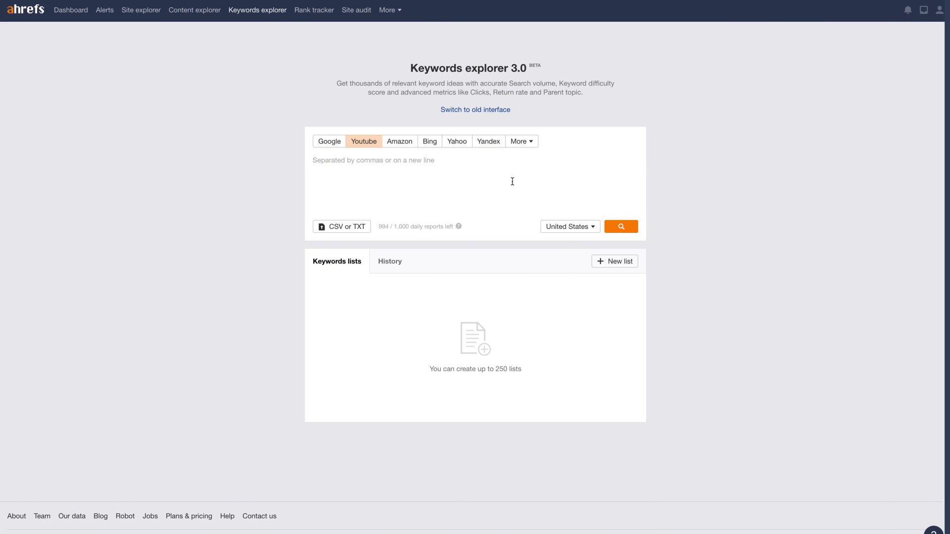
pyautogui.click(512, 181)
pyautogui.hotkey('ctrl', 'v')
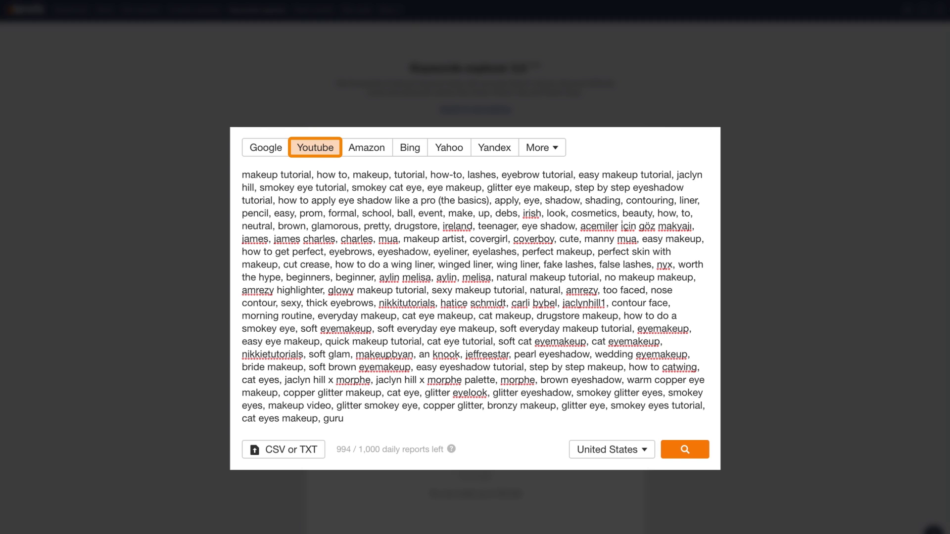
# - Look up the pasted tag keywords and limit word count to a minimum of 2 and maximum of 5
pyautogui.click(700, 455)
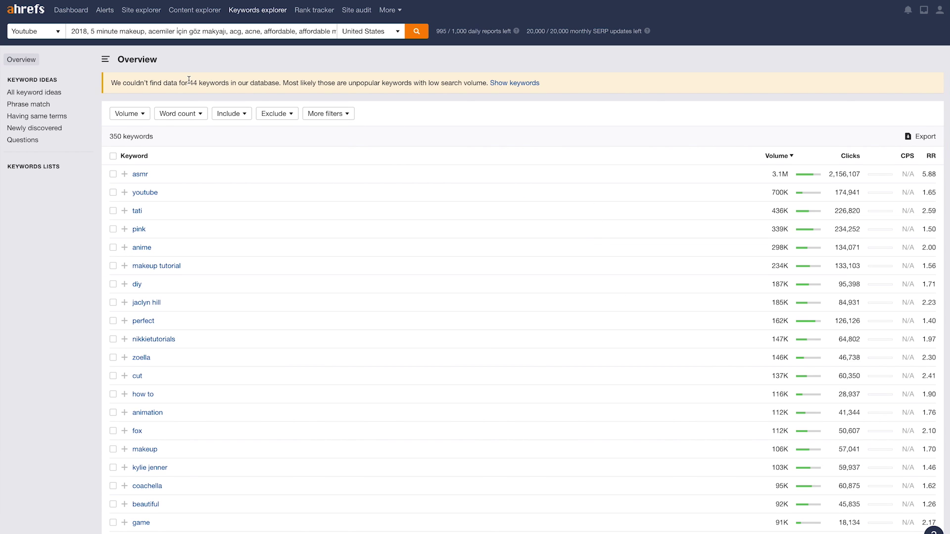
pyautogui.click(188, 115)
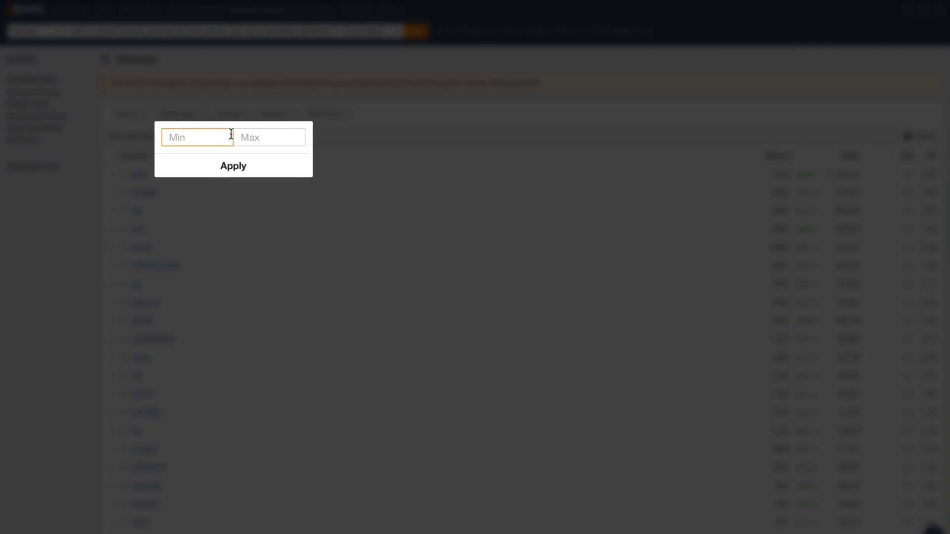
pyautogui.write('2')
pyautogui.click(225, 132)
pyautogui.write('5')
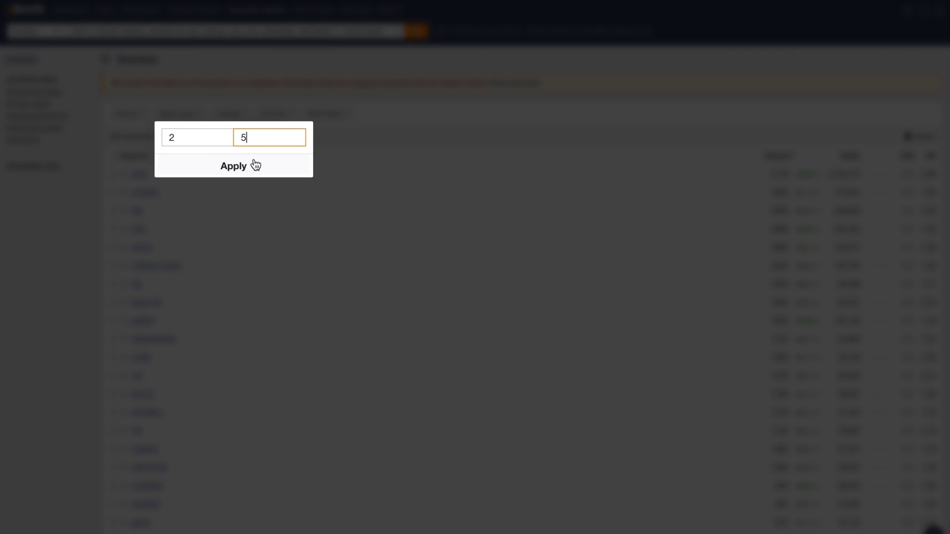
pyautogui.click(253, 167)
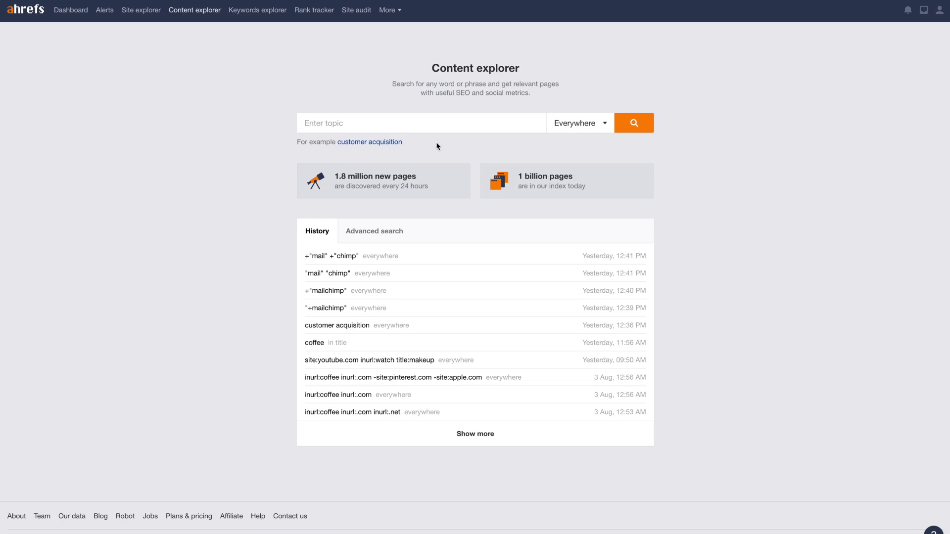
# - Run the 'customer acquisition' example search and scroll to the traffic metrics
pyautogui.click(379, 142)
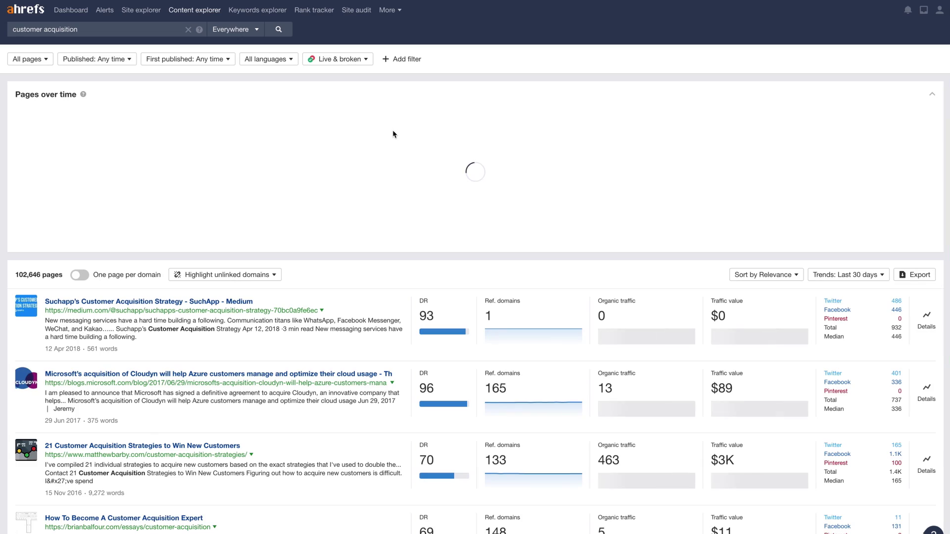
pyautogui.scroll(-2, 395, 132)
pyautogui.scroll(-3, 394, 132)
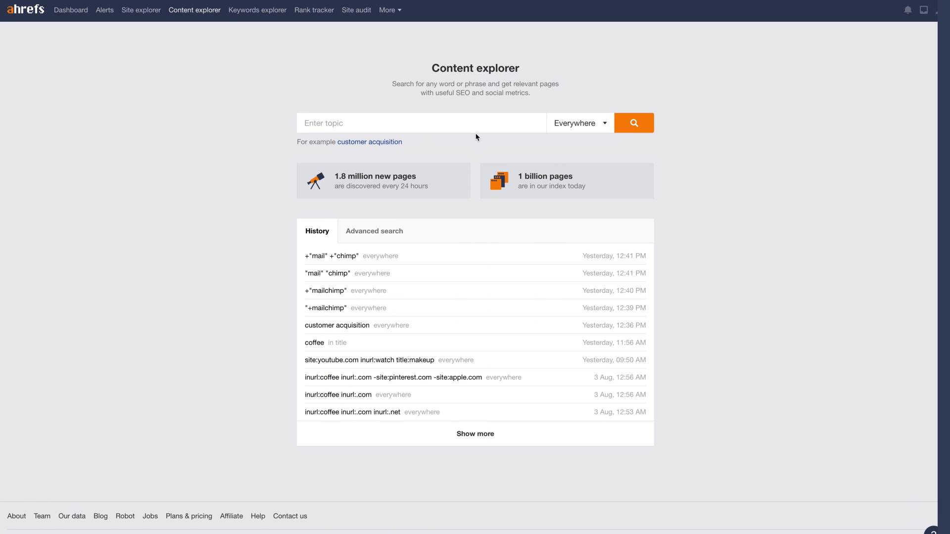
# - Search Content Explorer for 'site:youtube.com inurl:watch title:makeup'
pyautogui.write('si')
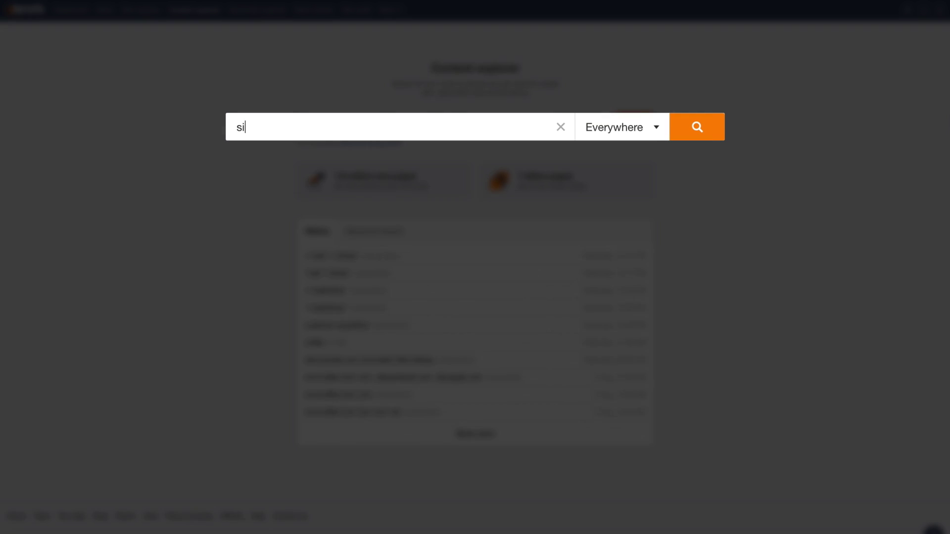
pyautogui.write('te:youtube.com in')
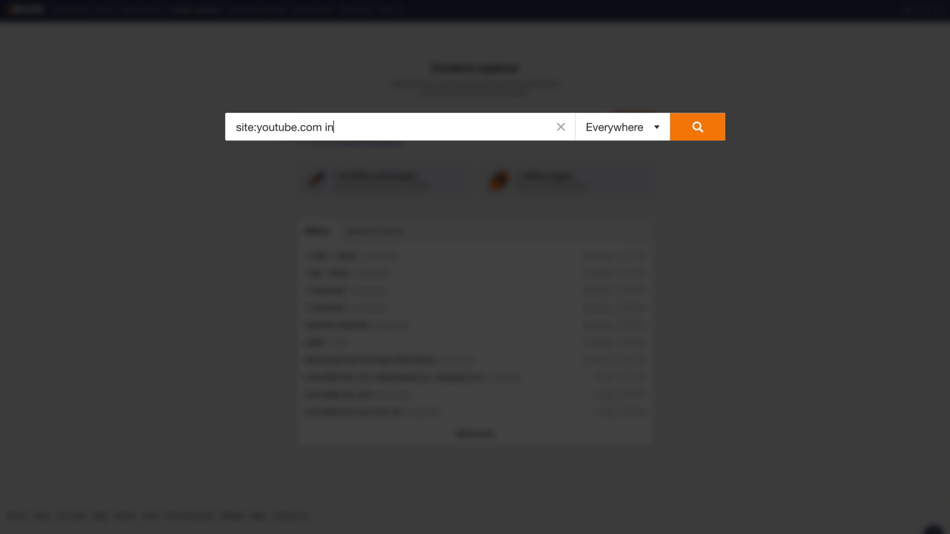
pyautogui.write('url:watch')
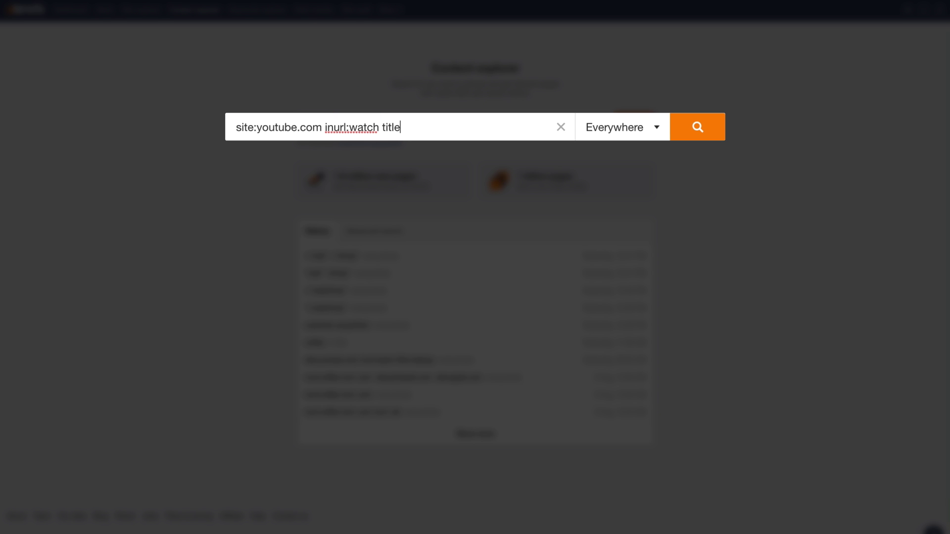
pyautogui.write('title:makeup')
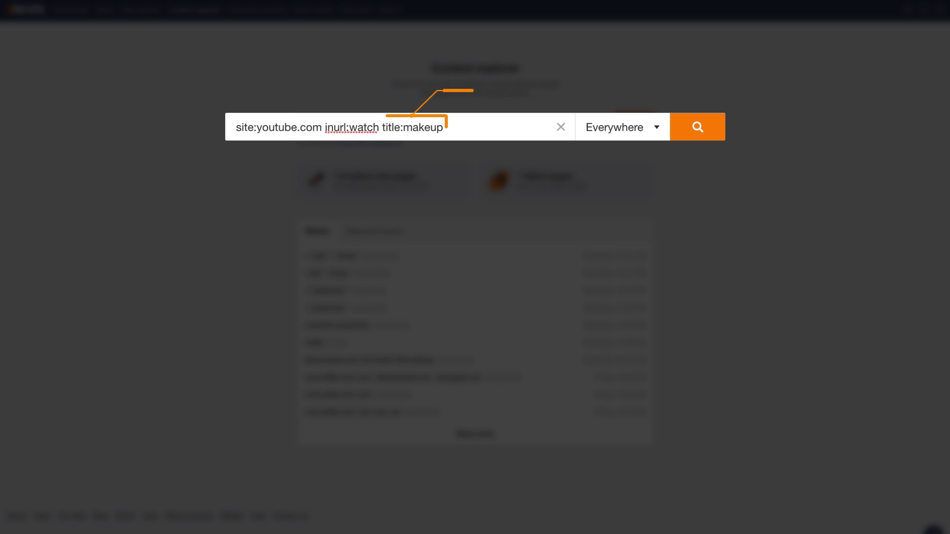
pyautogui.press('Return')
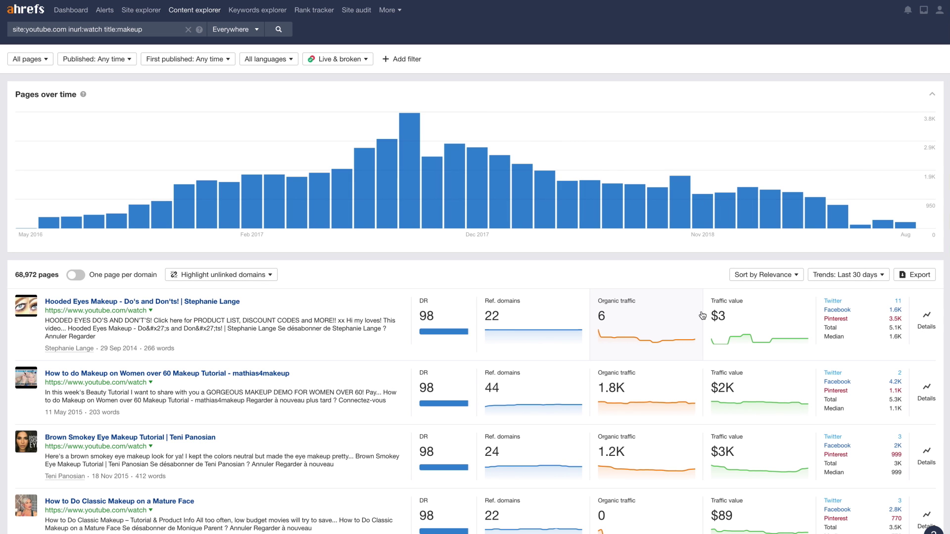
# - Sort results by Organic traffic and show the top video's 1,219 organic keywords
pyautogui.click(781, 274)
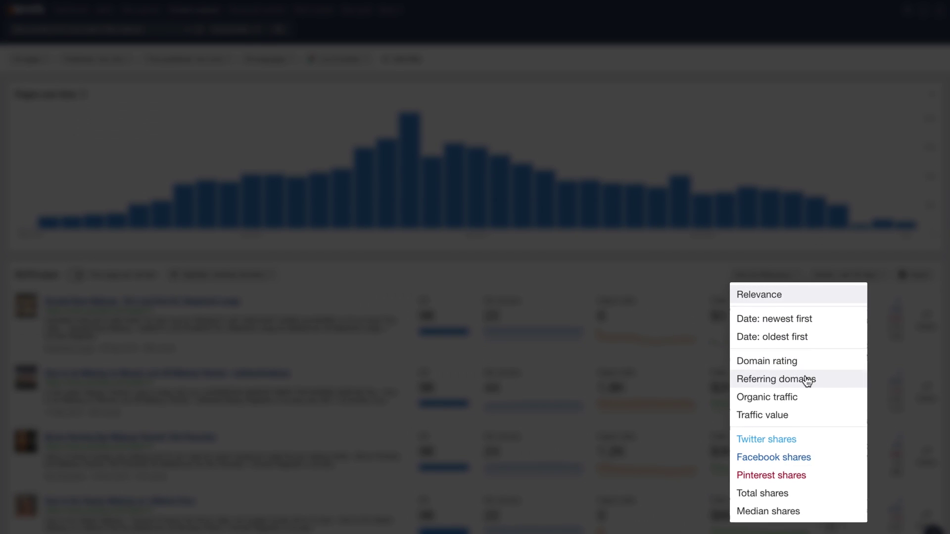
pyautogui.click(788, 397)
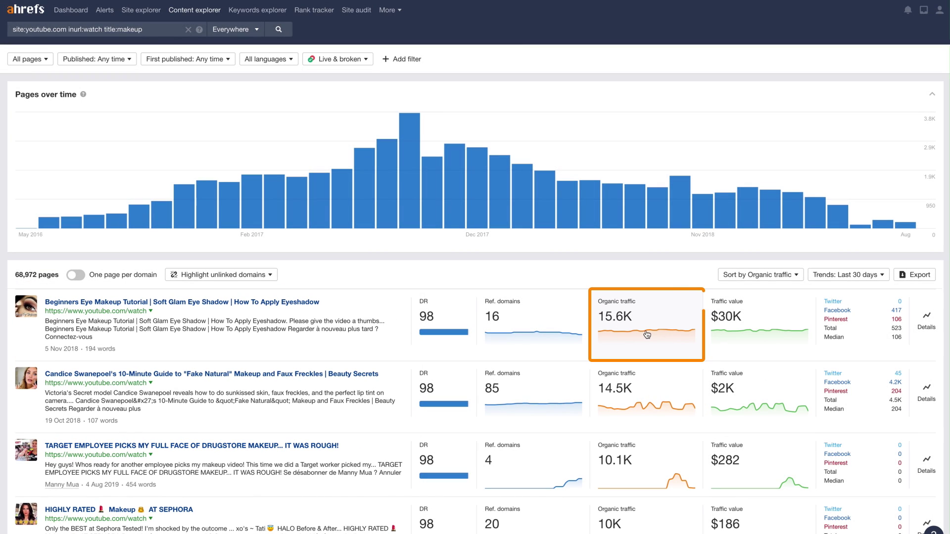
pyautogui.click(647, 335)
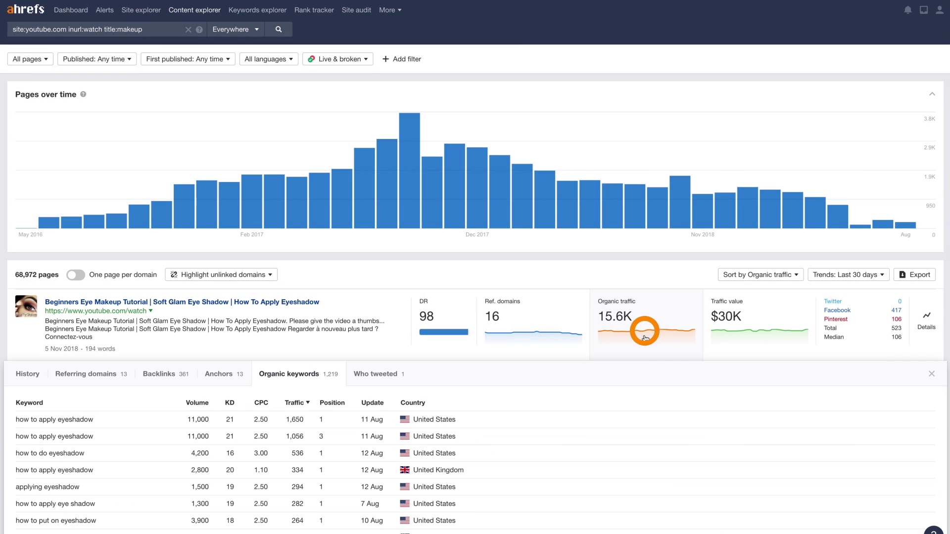
pyautogui.scroll(-4, 645, 337)
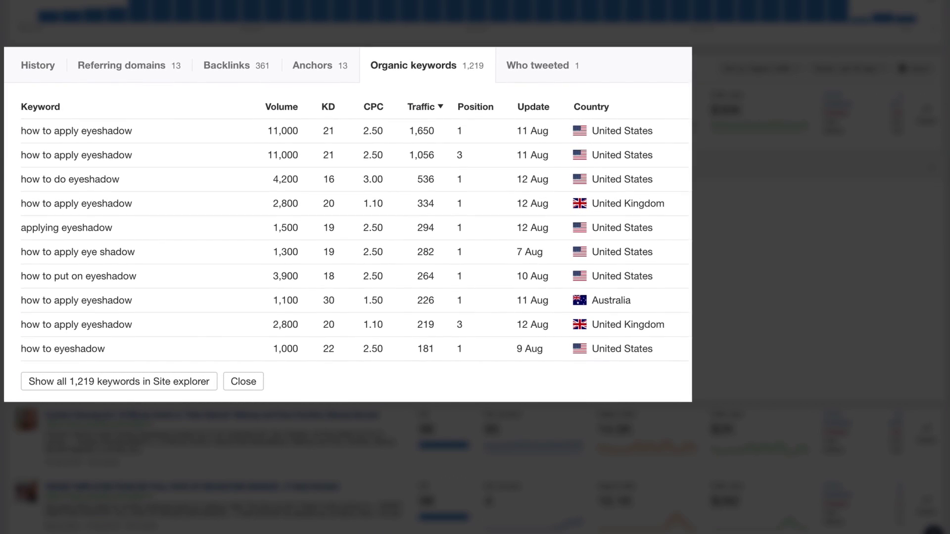